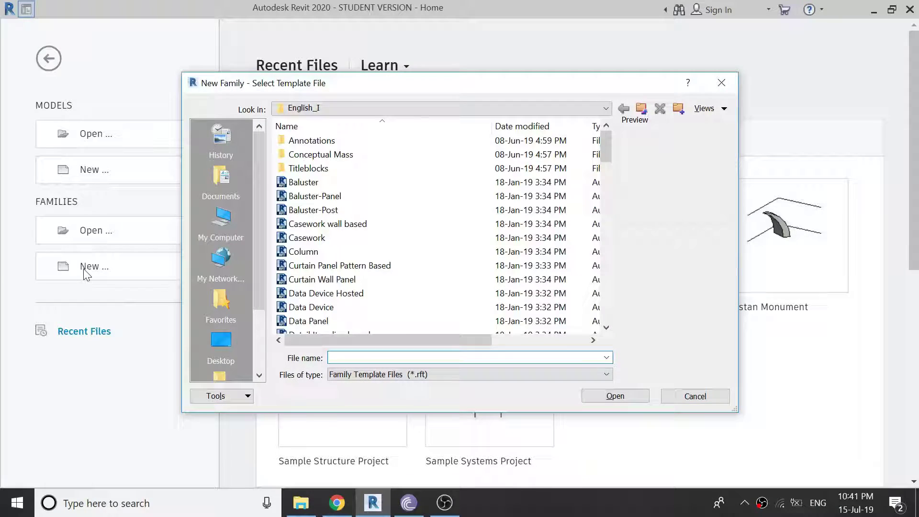
Create a new family from the Generic Model Adaptive.rft template
{"action": "scroll", "coordinate": [314, 271], "scroll_direction": "down", "scroll_amount": 5}
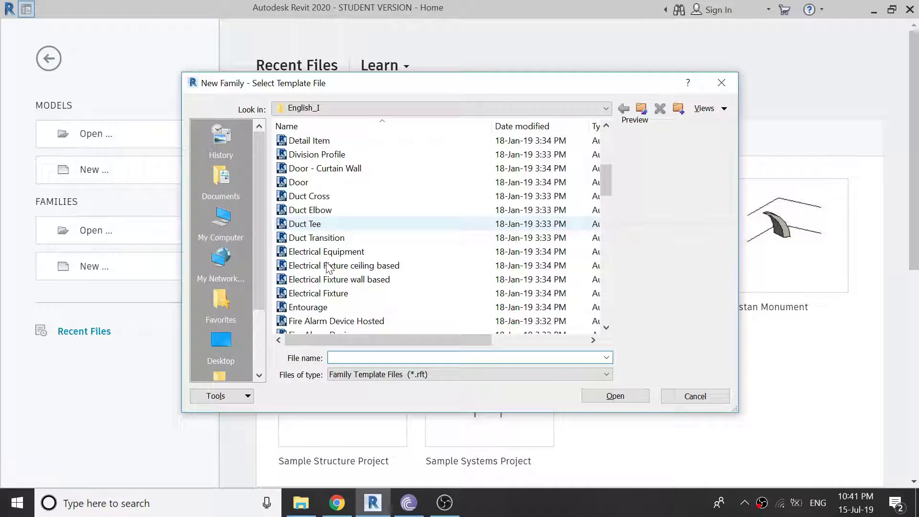
{"action": "scroll", "coordinate": [332, 263], "scroll_direction": "down", "scroll_amount": 2}
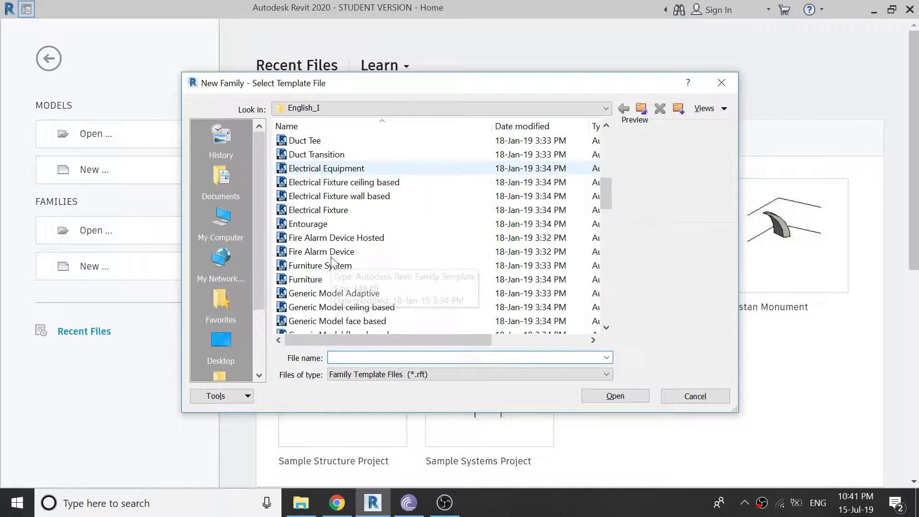
{"action": "left_click", "coordinate": [347, 296]}
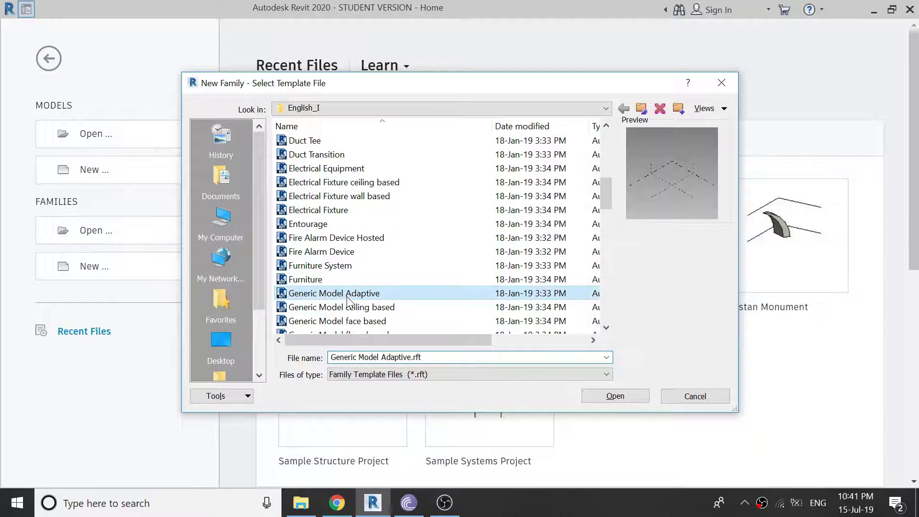
{"action": "left_click", "coordinate": [615, 397]}
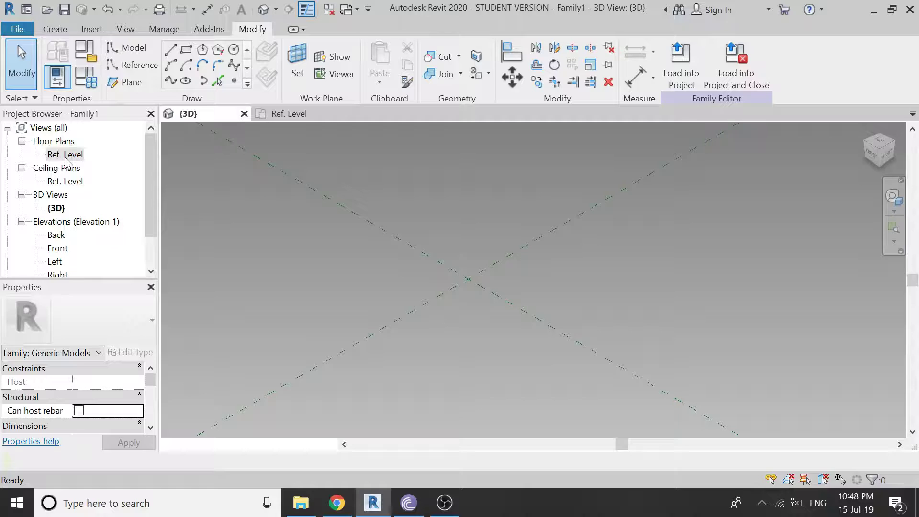
On the Ref. Level plan, draw a closed square of model lines about 3'-0" wide
{"action": "double_click", "coordinate": [65, 154]}
{"action": "key", "text": "l"}
{"action": "key", "text": "i"}
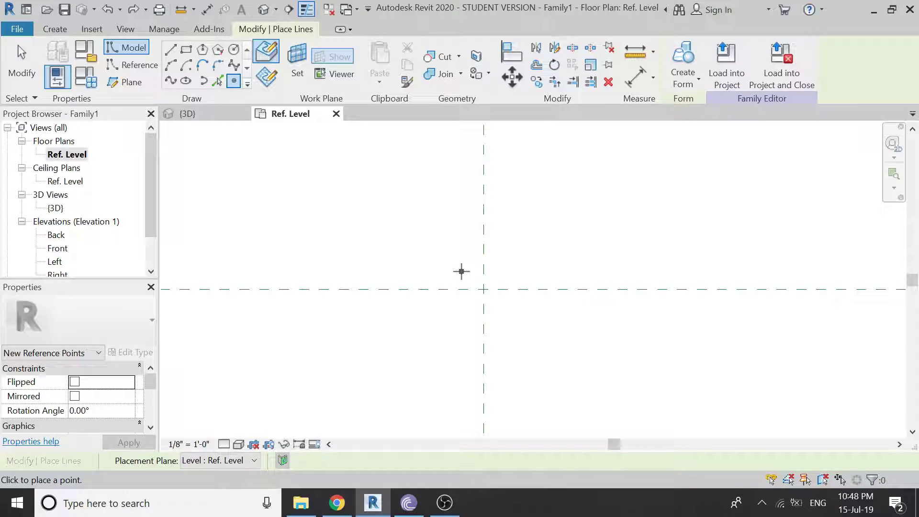
{"action": "key", "text": "l"}
{"action": "key", "text": "i"}
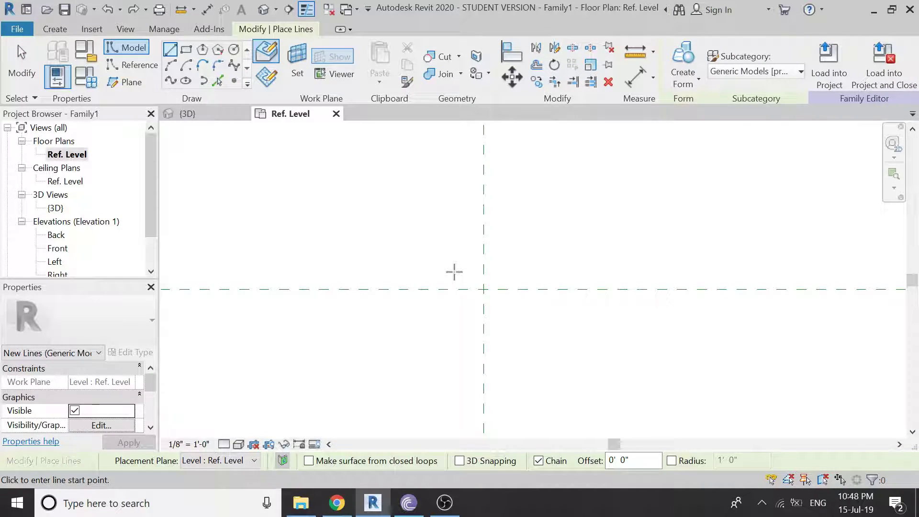
{"action": "left_click", "coordinate": [453, 259]}
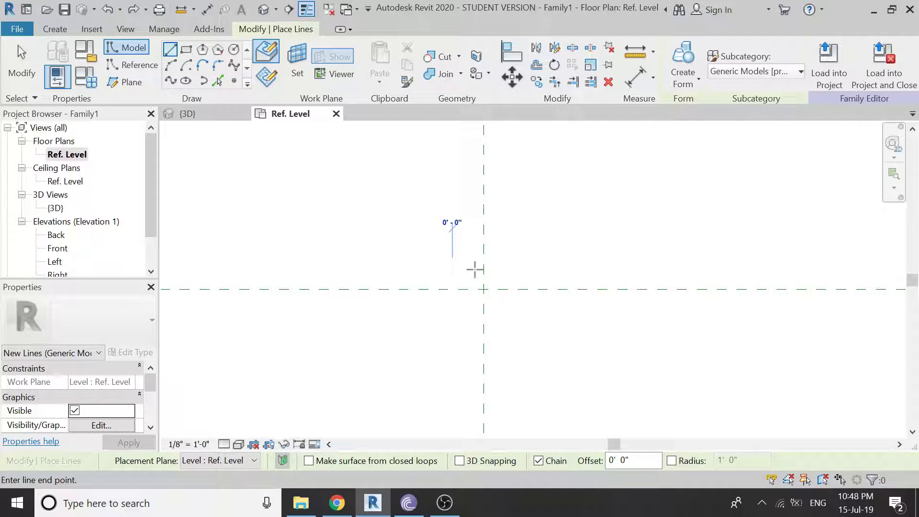
{"action": "left_click", "coordinate": [453, 229]}
{"action": "left_click", "coordinate": [517, 229]}
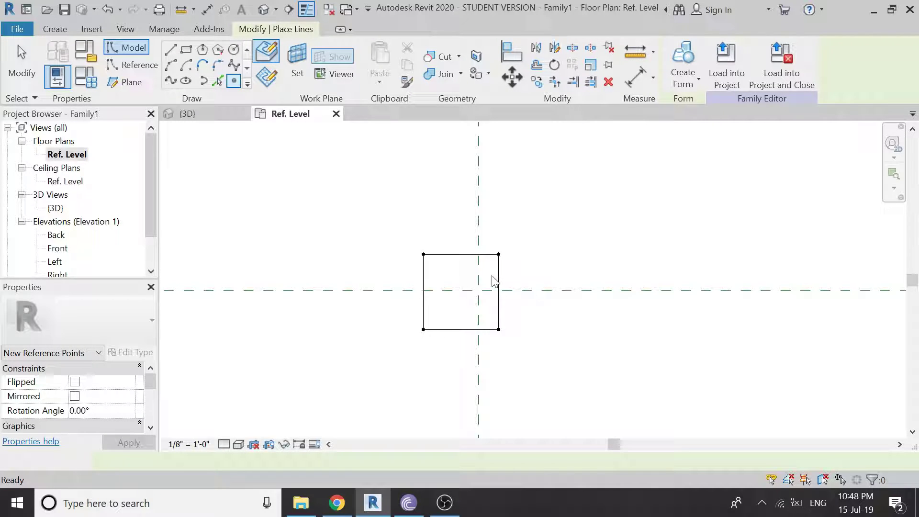
Stop drawing and switch to the {3D} view showing the four corner reference points
{"action": "key", "text": "Escape"}
{"action": "scroll", "coordinate": [496, 282], "scroll_direction": "up", "scroll_amount": 4}
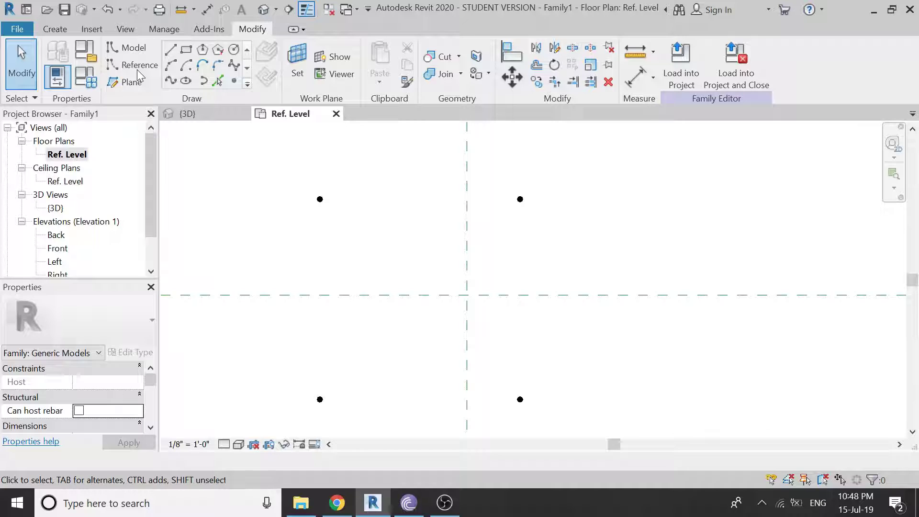
{"action": "left_click", "coordinate": [192, 119]}
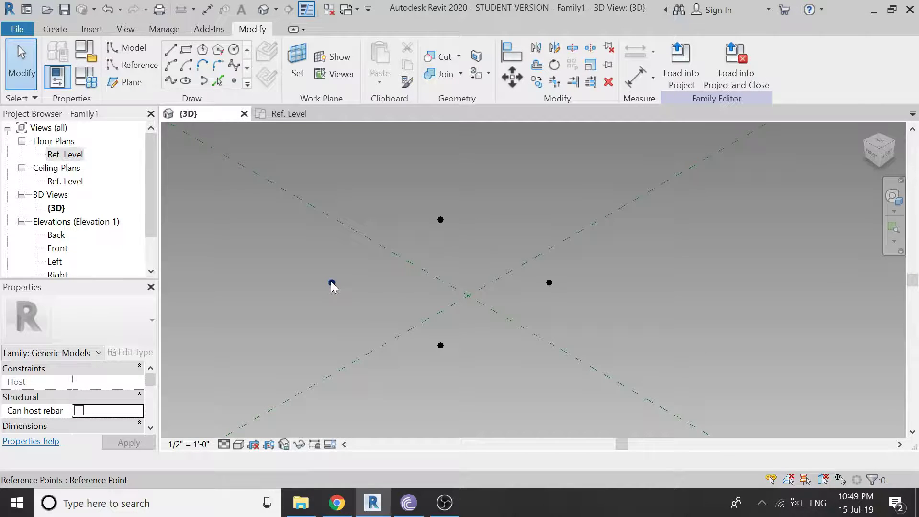
Make the four reference points adaptive, numbered 1 through 4
{"action": "left_click", "coordinate": [550, 284]}
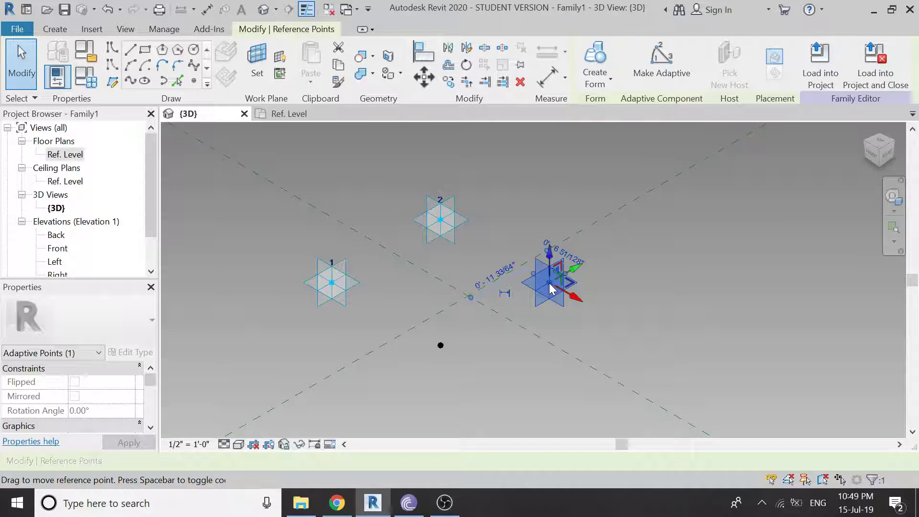
{"action": "left_click", "coordinate": [441, 345]}
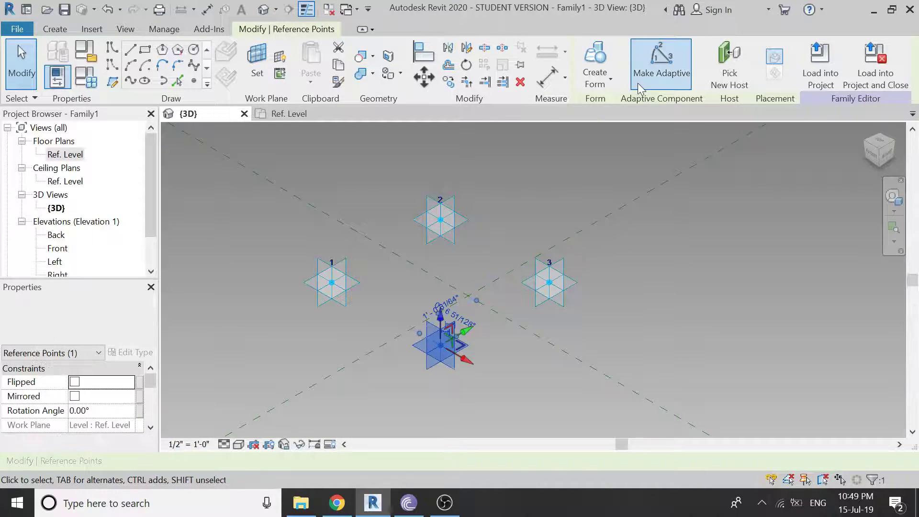
{"action": "left_click", "coordinate": [662, 58]}
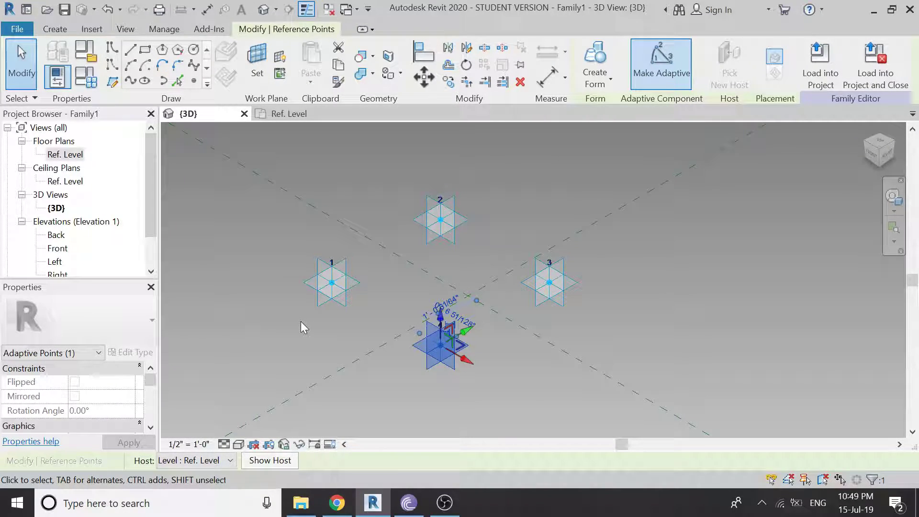
{"action": "key", "text": "Return"}
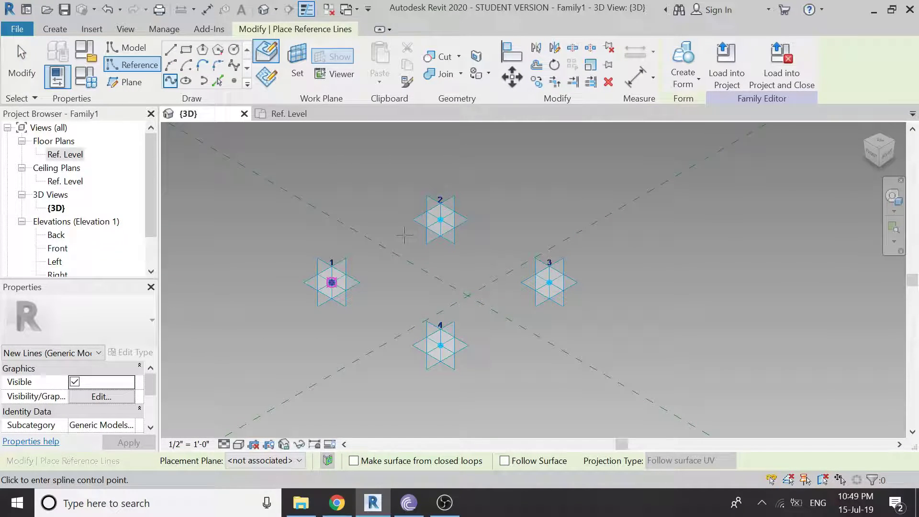
Draw reference lines through adaptive points 1, 2, 3, 4 and back to 1
{"action": "left_click", "coordinate": [330, 282]}
{"action": "key", "text": "Escape"}
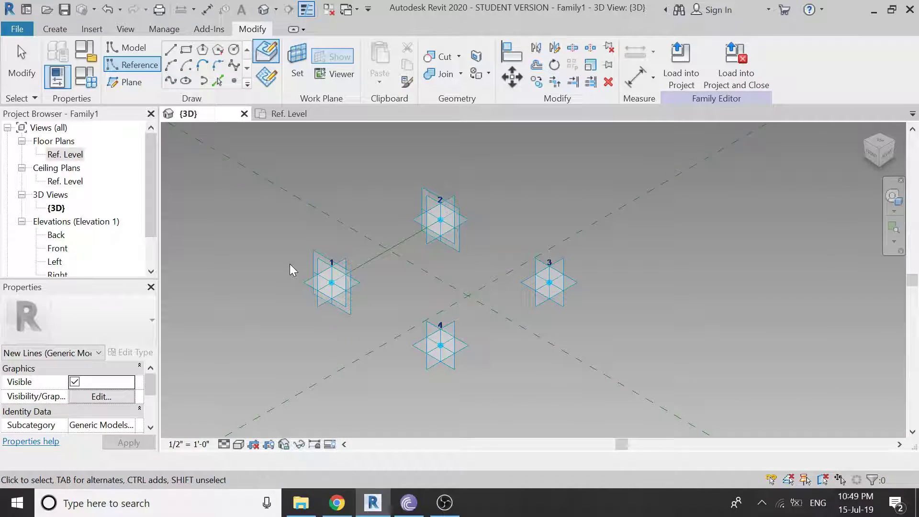
{"action": "left_click", "coordinate": [170, 80]}
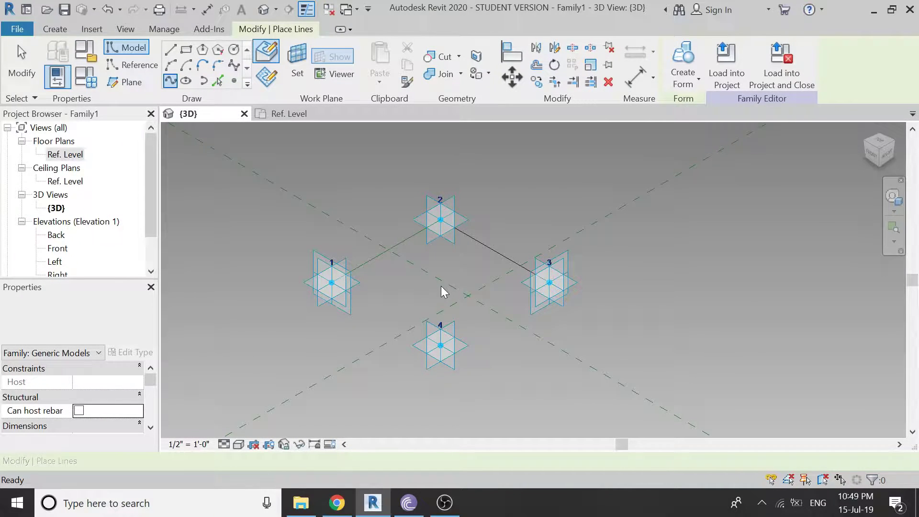
{"action": "key", "text": "r"}
{"action": "key", "text": "l"}
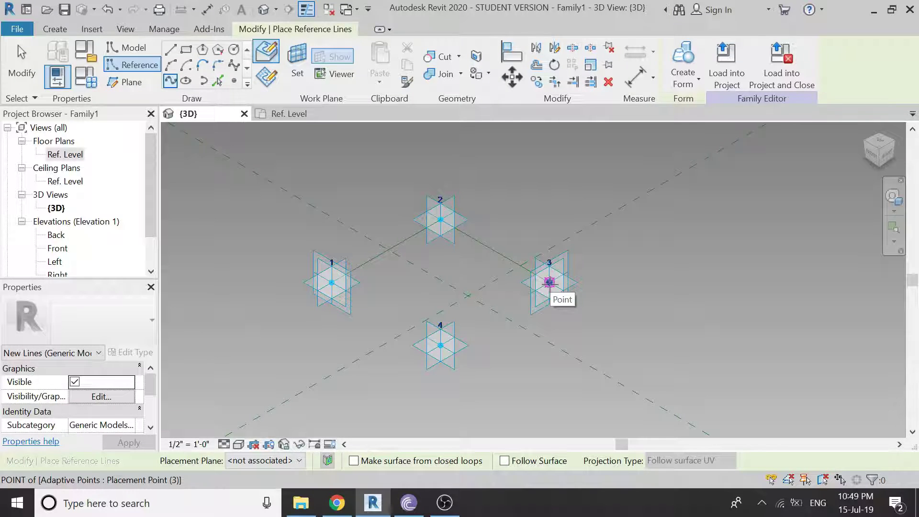
{"action": "left_click", "coordinate": [550, 281]}
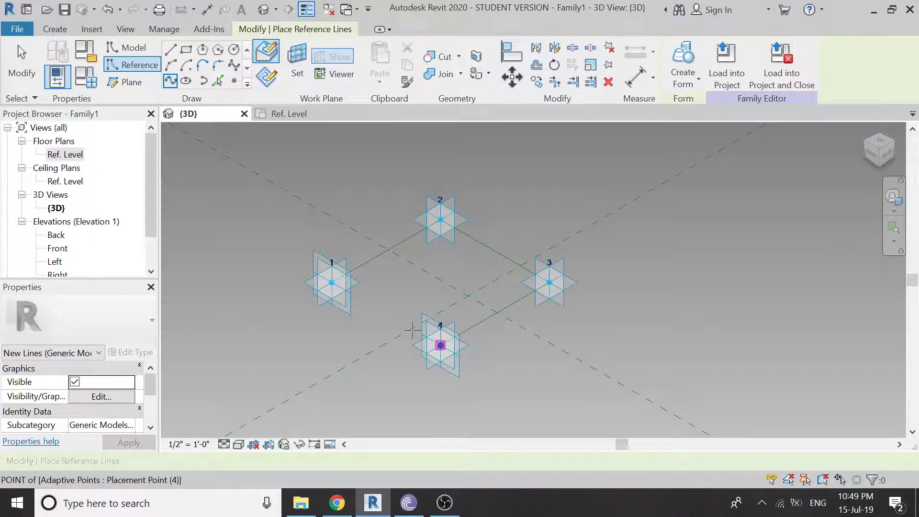
{"action": "left_click", "coordinate": [440, 344]}
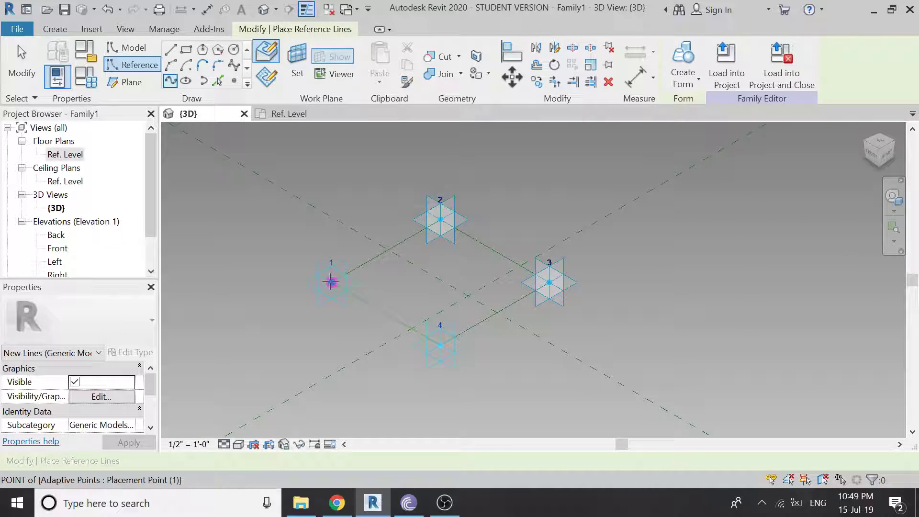
{"action": "left_click", "coordinate": [331, 283]}
{"action": "key", "text": "Escape"}
{"action": "key", "text": "Escape"}
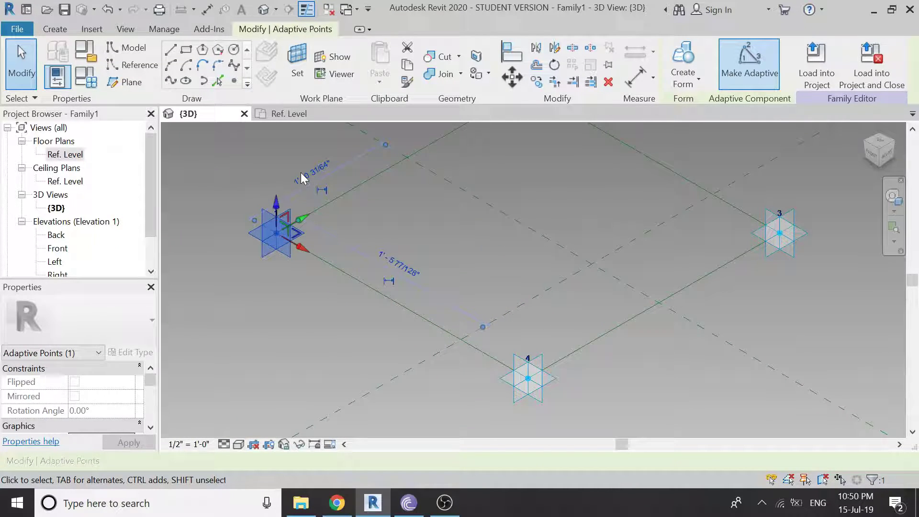
Set the work plane on the reference point along the line from adaptive point 4 to 3
{"action": "left_click", "coordinate": [274, 299]}
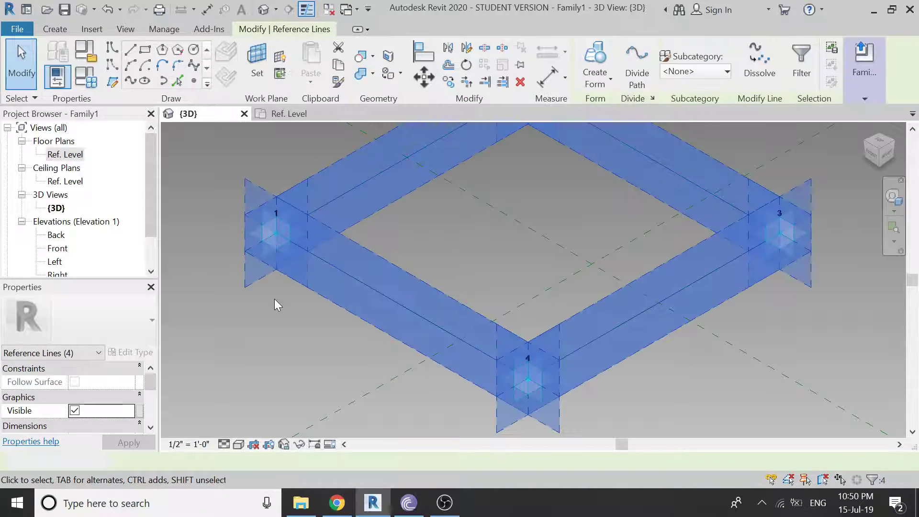
{"action": "key", "text": "Escape"}
{"action": "middle_click_drag", "start_coordinate": [329, 170], "coordinate": [248, 133]}
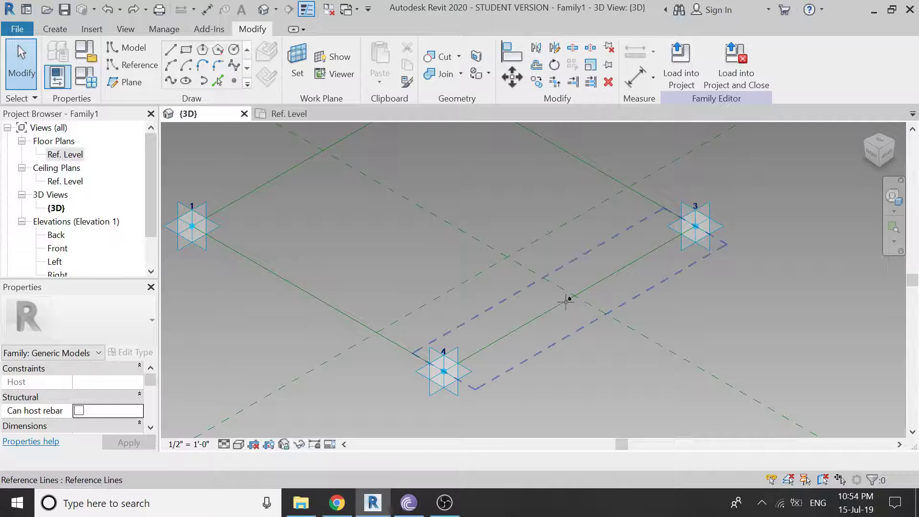
{"action": "left_click", "coordinate": [570, 300]}
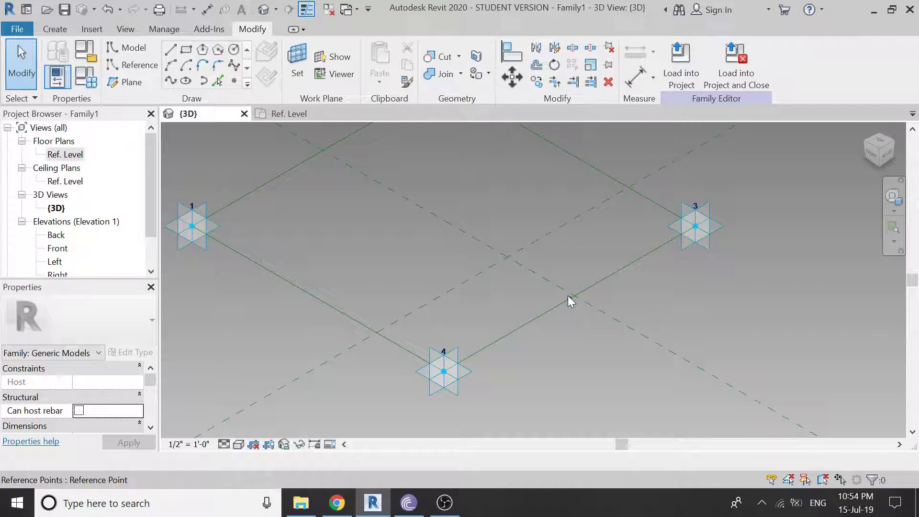
Draw a small rectangular model-line profile anchored at the work-plane reference point
{"action": "key", "text": "l"}
{"action": "key", "text": "i"}
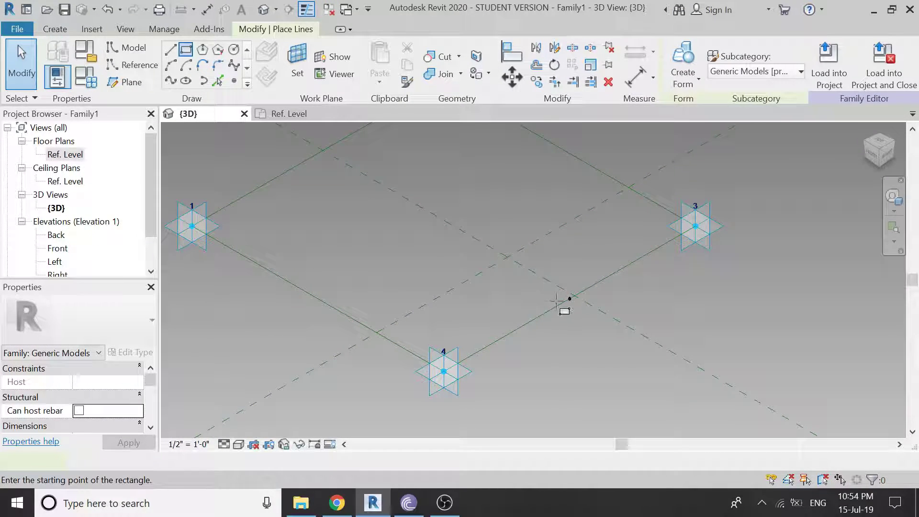
{"action": "left_click", "coordinate": [570, 299]}
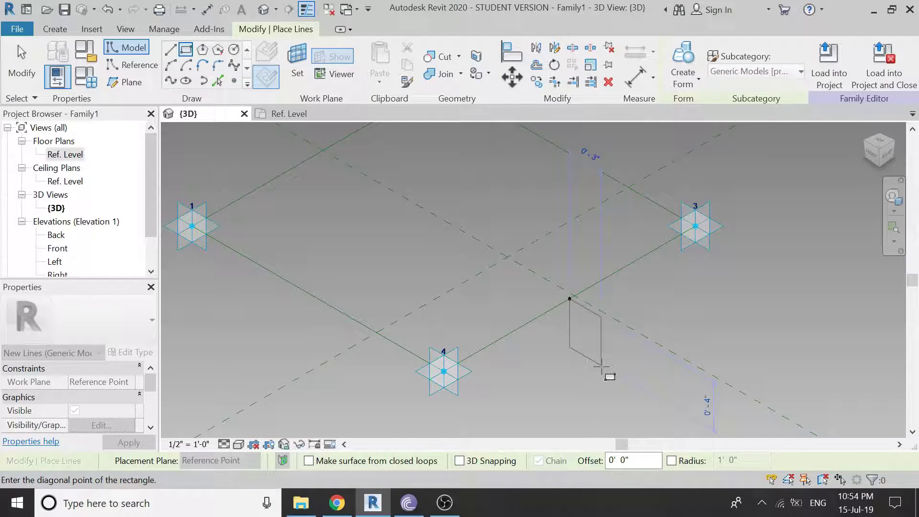
{"action": "left_click", "coordinate": [601, 366]}
{"action": "key", "text": "Escape"}
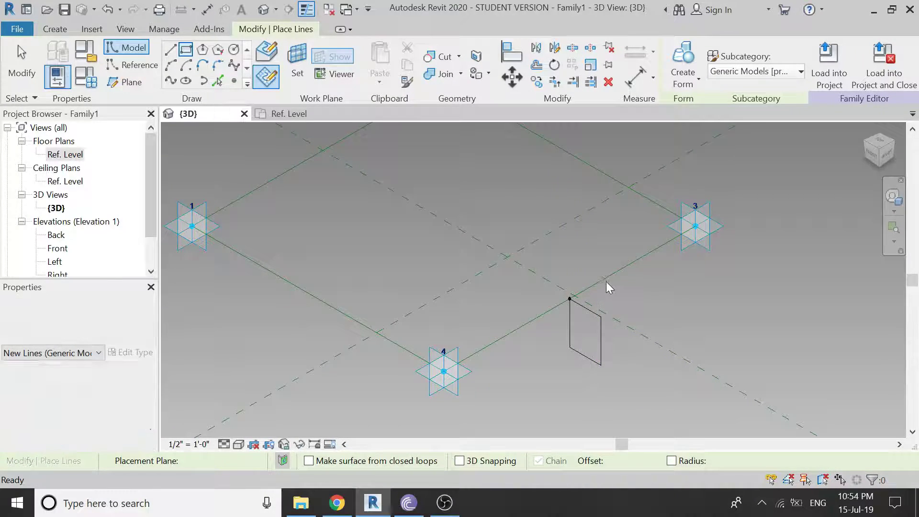
{"action": "key", "text": "Escape"}
Select the reference-line loop plus the rectangle profile and create a solid swept form
{"action": "key", "text": "Tab"}
{"action": "left_click", "coordinate": [608, 282]}
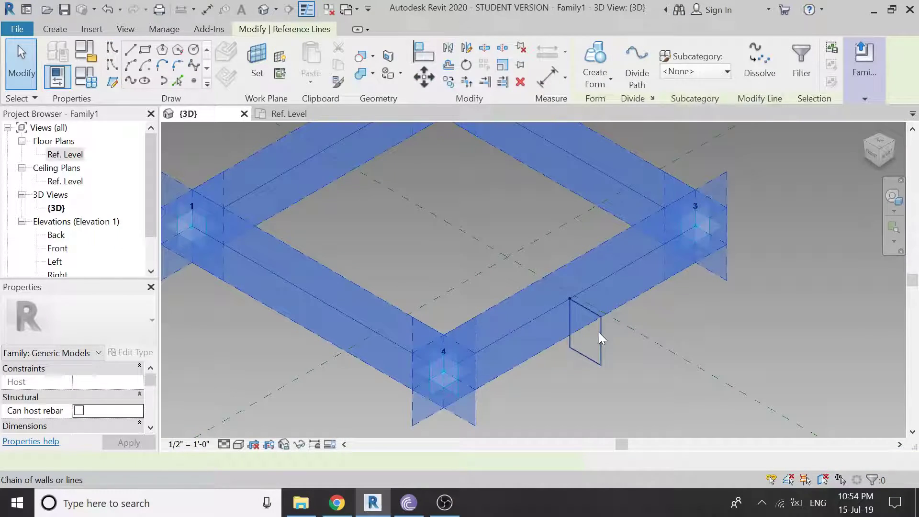
{"action": "left_click", "coordinate": [600, 335], "text": "ctrl"}
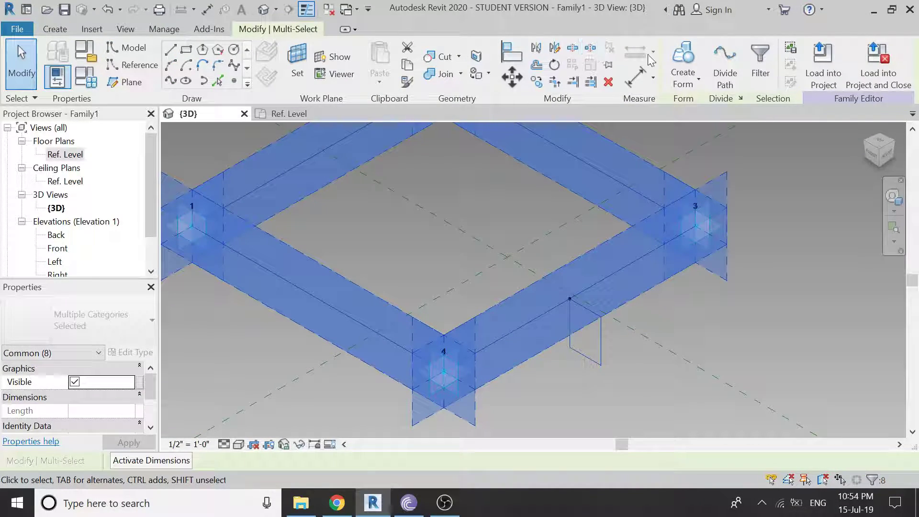
{"action": "left_click", "coordinate": [683, 60]}
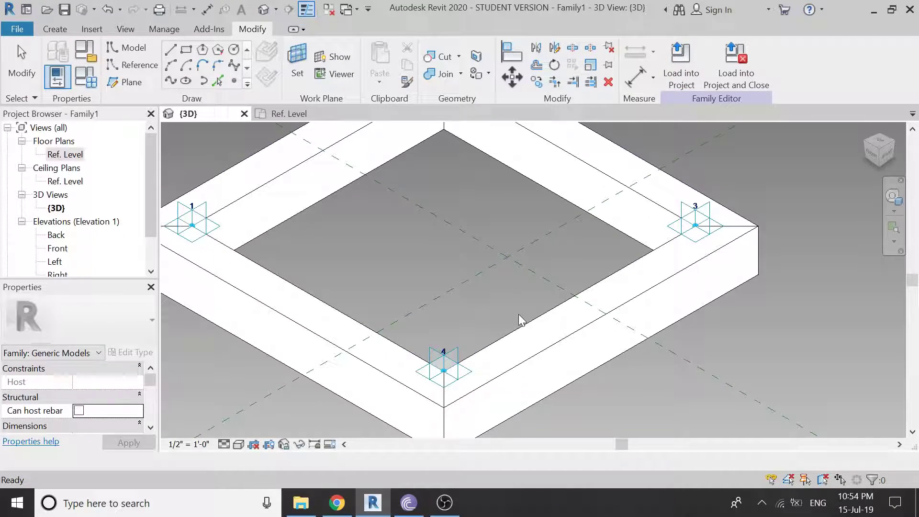
{"action": "scroll", "coordinate": [507, 318], "scroll_direction": "down", "scroll_amount": 4}
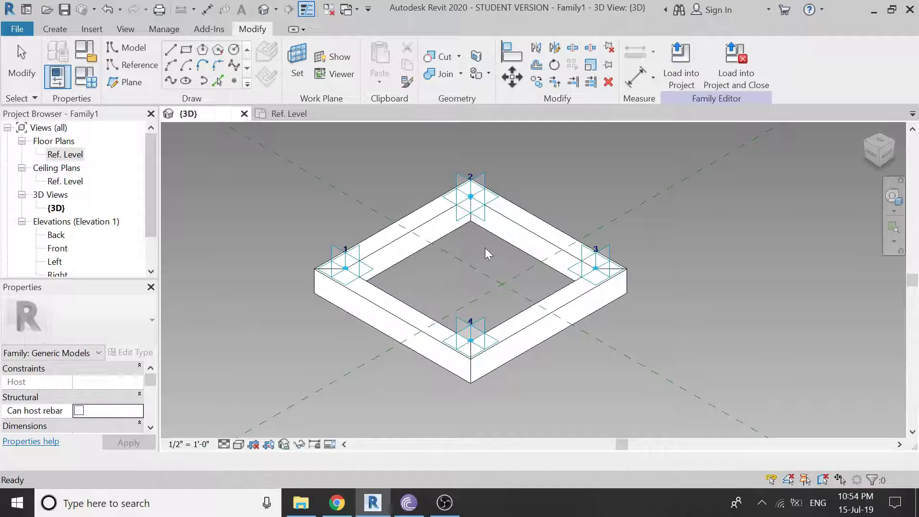
Orbit the 3D view with the SteeringWheel to look down onto the square frame
{"action": "left_click", "coordinate": [893, 196]}
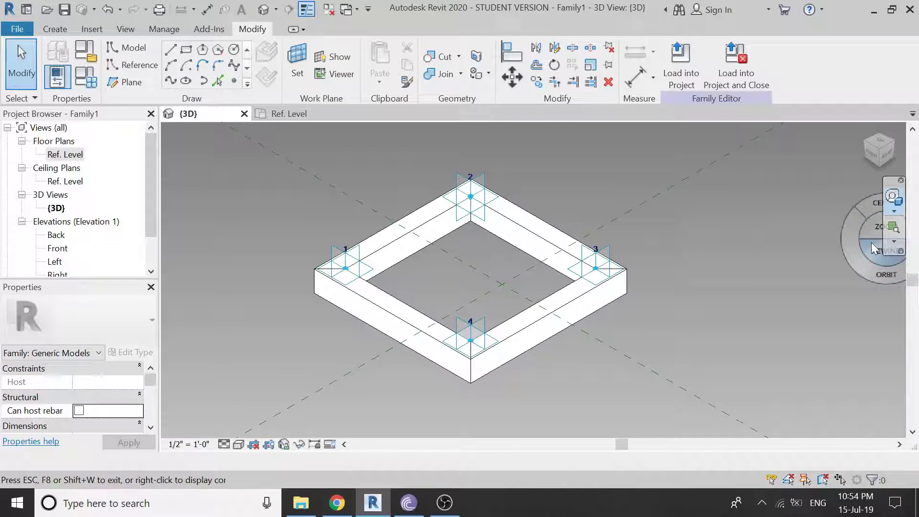
{"action": "left_click_drag", "start_coordinate": [875, 211], "coordinate": [490, 268]}
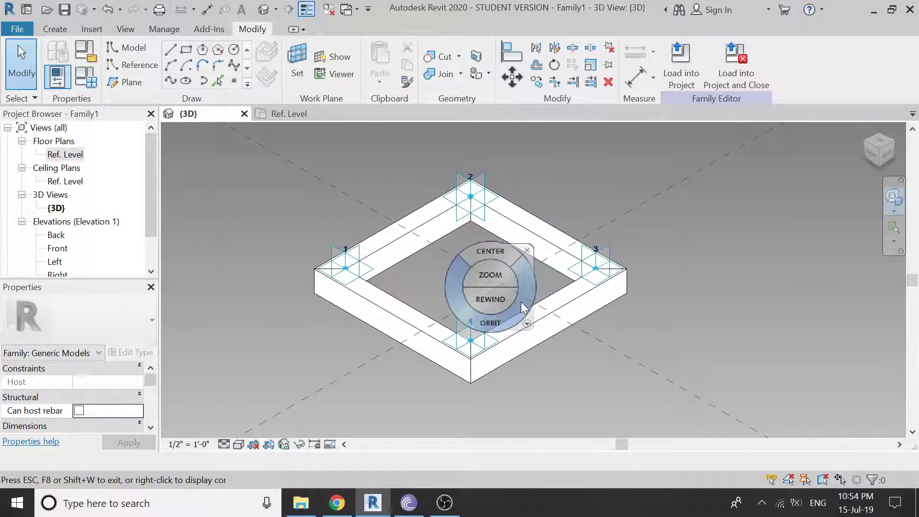